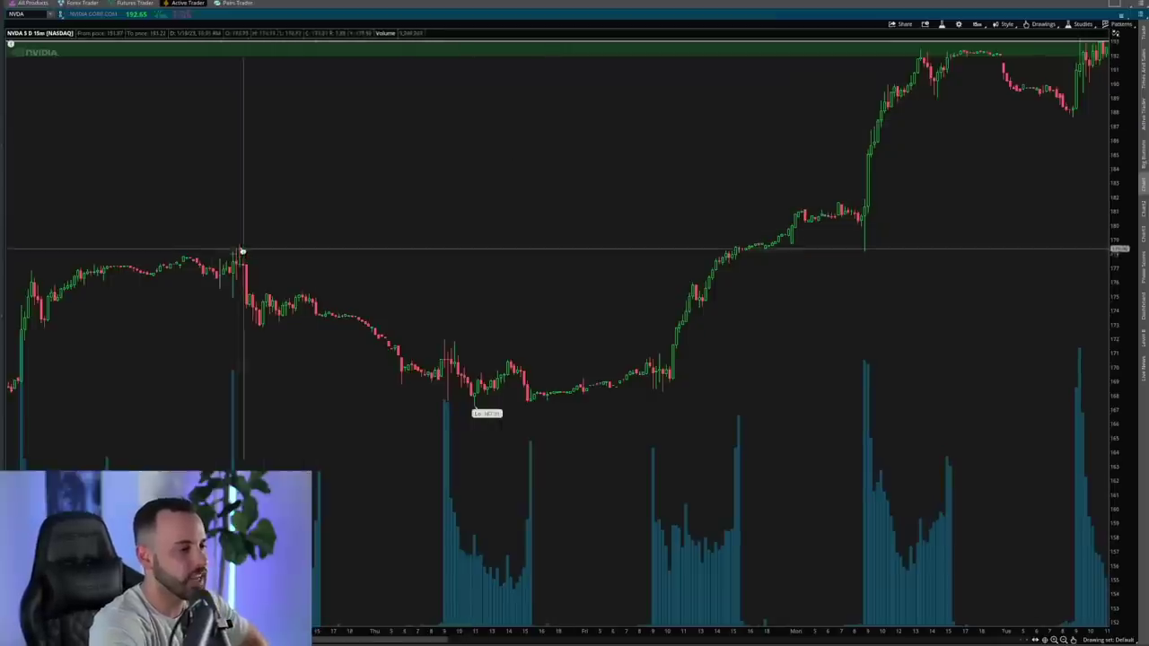
Draw a price level at $177.98 from the earlier high, and shade a green rectangle zone just beneath it across the chart
middle_click(384, 192)
left_click(404, 216)
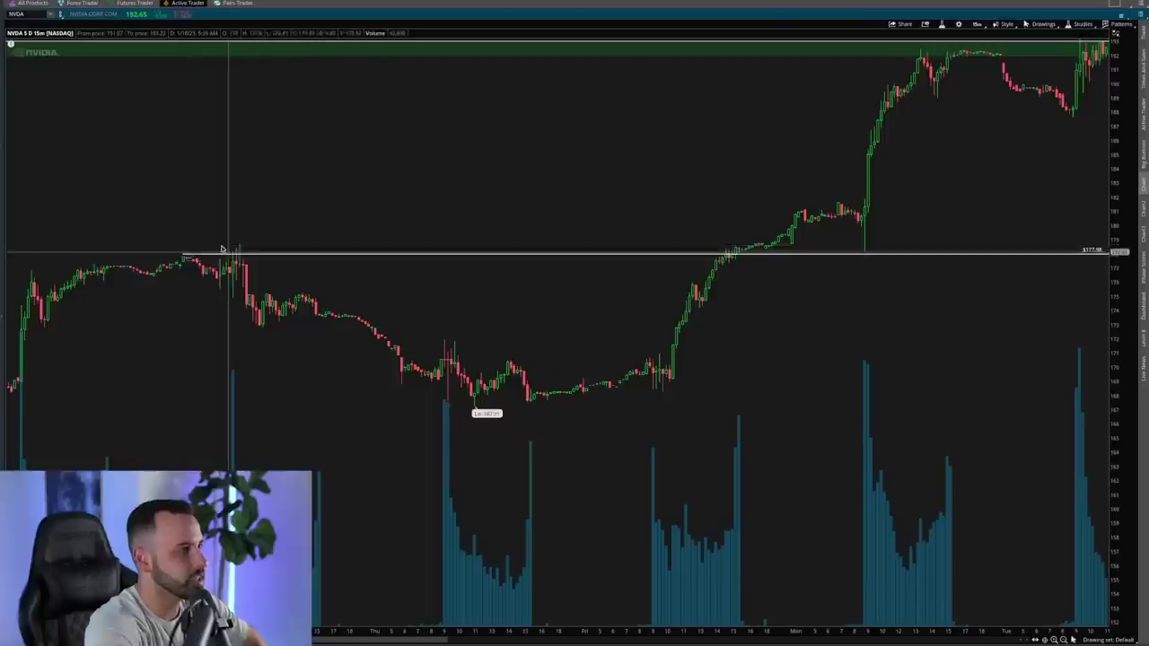
middle_click(268, 232)
left_click(276, 301)
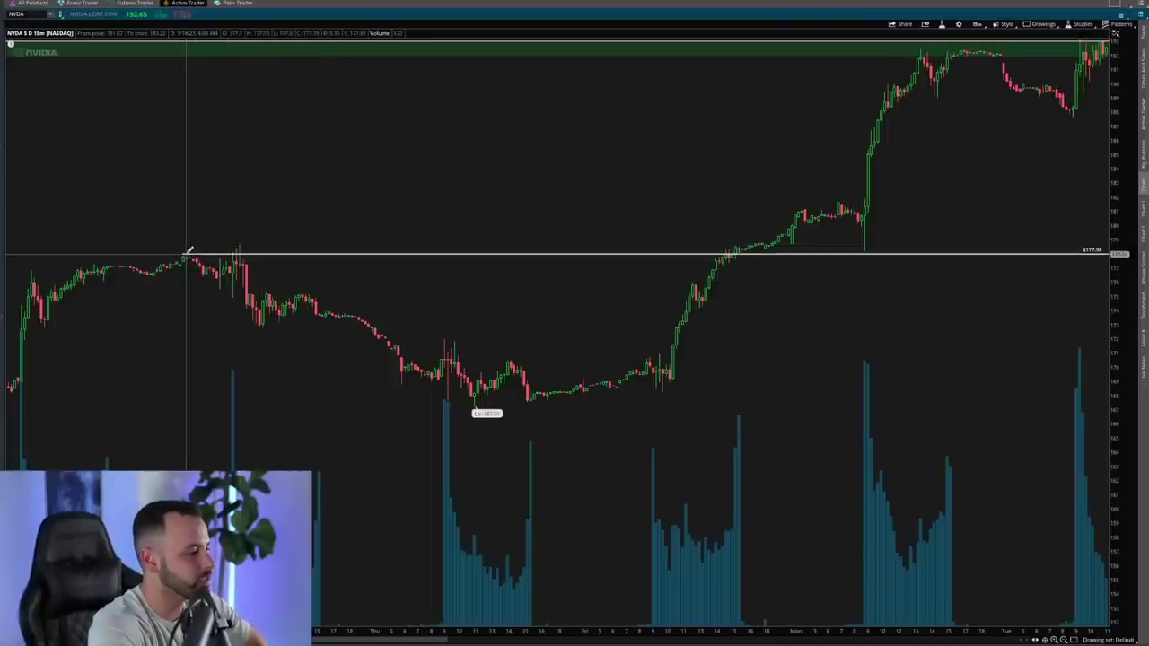
left_click(1107, 263)
middle_click(912, 191)
left_click(919, 199)
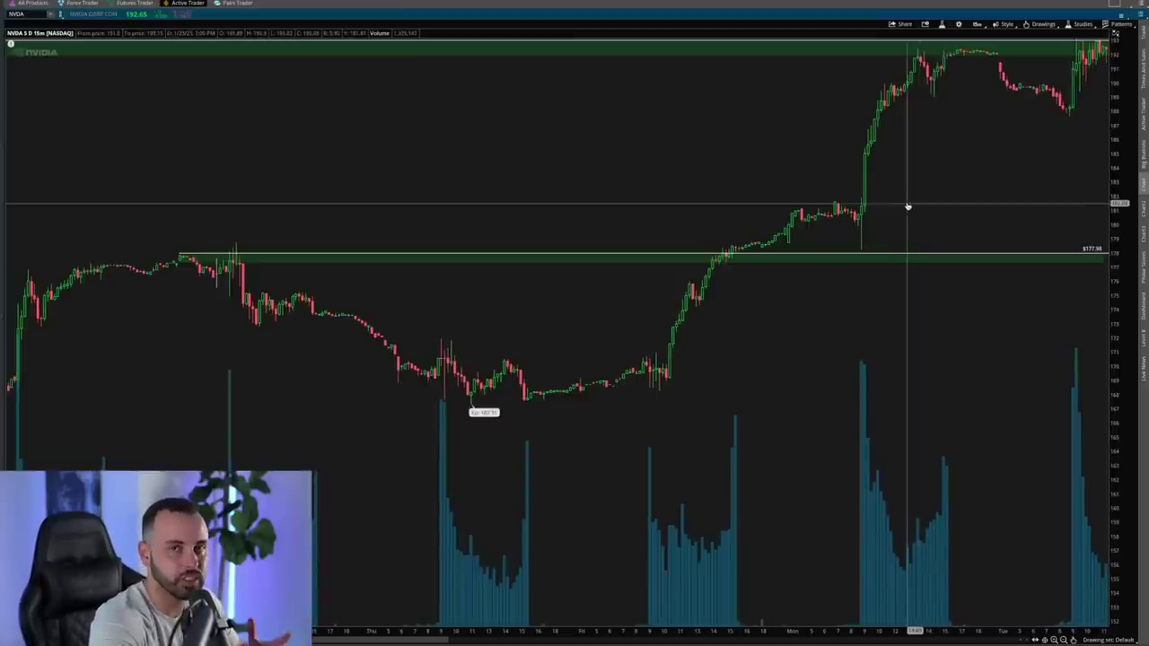
Try to draw a trendline along the climb from Friday's session into Monday's pre-market, and remove it
middle_click(892, 198)
left_click(903, 221)
left_click(680, 319)
left_click(831, 200)
left_click(824, 205)
key("Delete")
middle_click(886, 187)
left_click(898, 216)
left_click(836, 201)
middle_click(876, 243)
left_click(884, 252)
Circle Monday's opening wick at the $177.98 level with a small ellipse
middle_click(875, 232)
left_click(900, 285)
left_click(855, 244)
left_click(872, 262)
middle_click(894, 229)
left_click(903, 240)
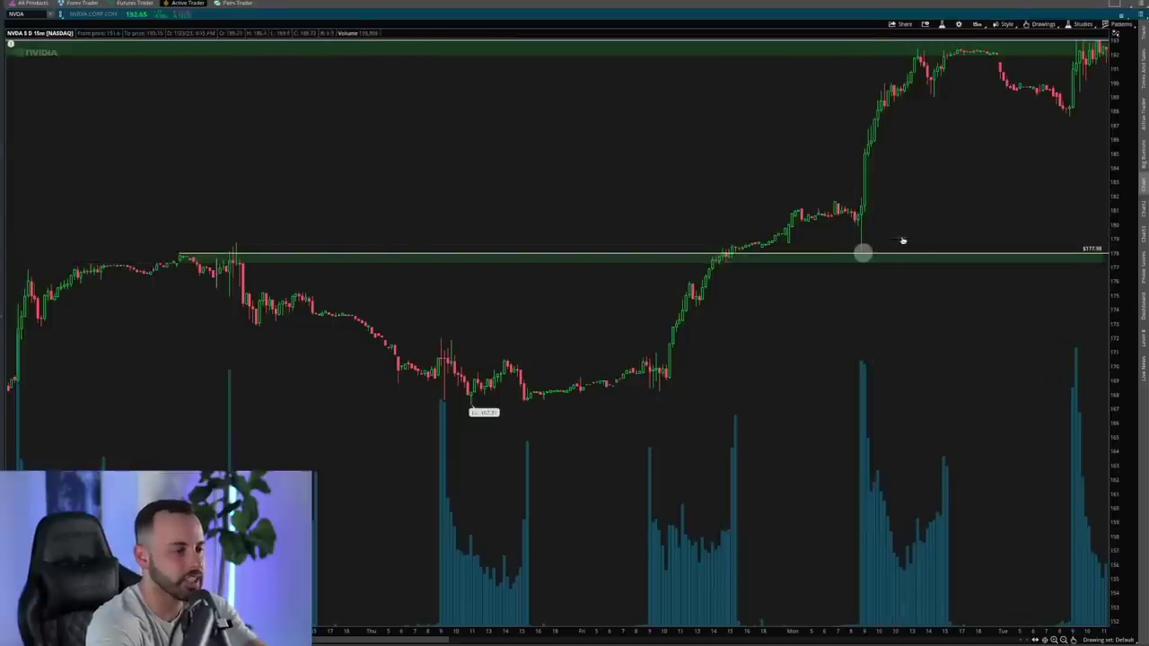
Examine the 2-minute candles around the 9:30 open and their approach to the $177.98 support zone
left_click(209, 262)
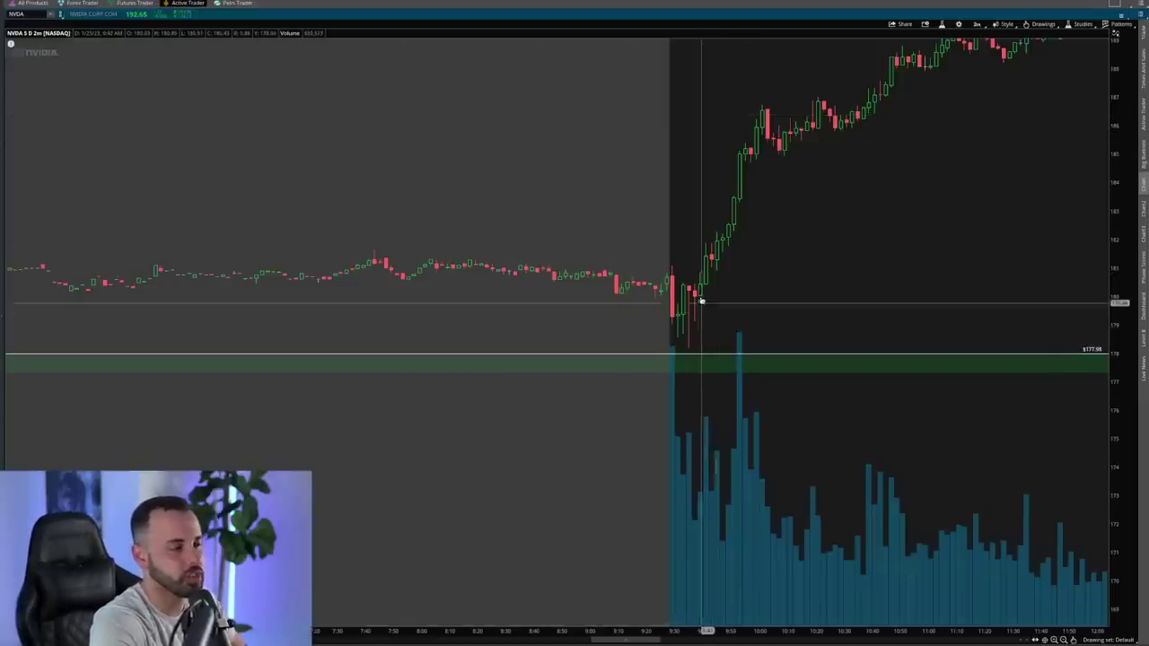
left_click_drag(718, 303, 700, 261)
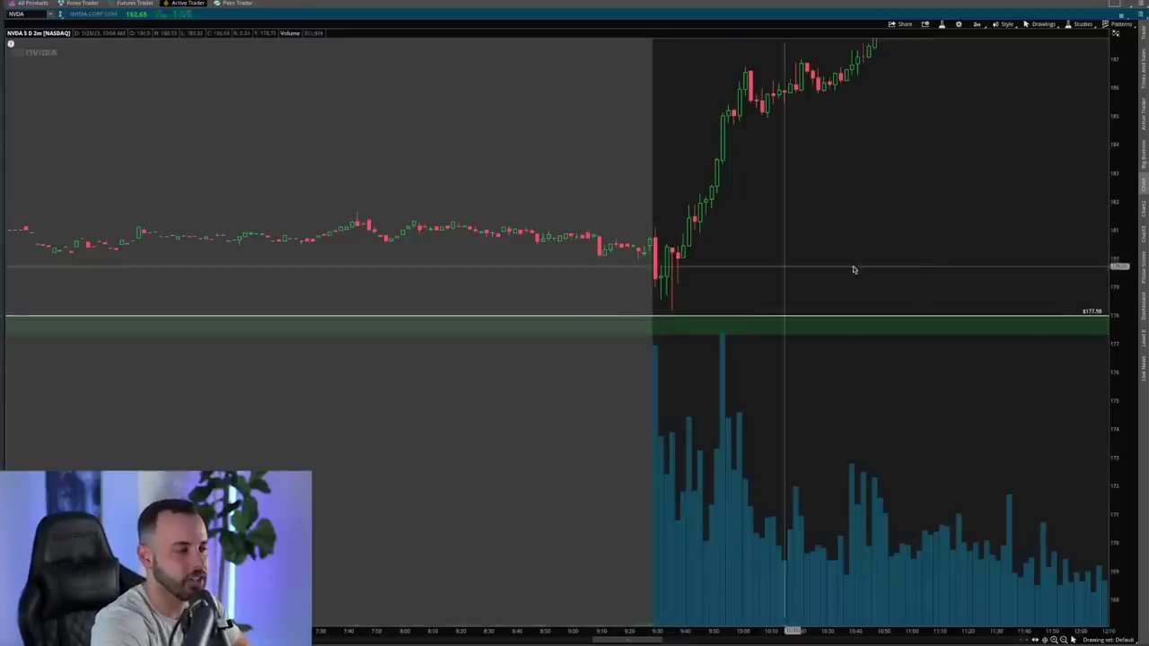
left_click_drag(513, 278, 372, 266)
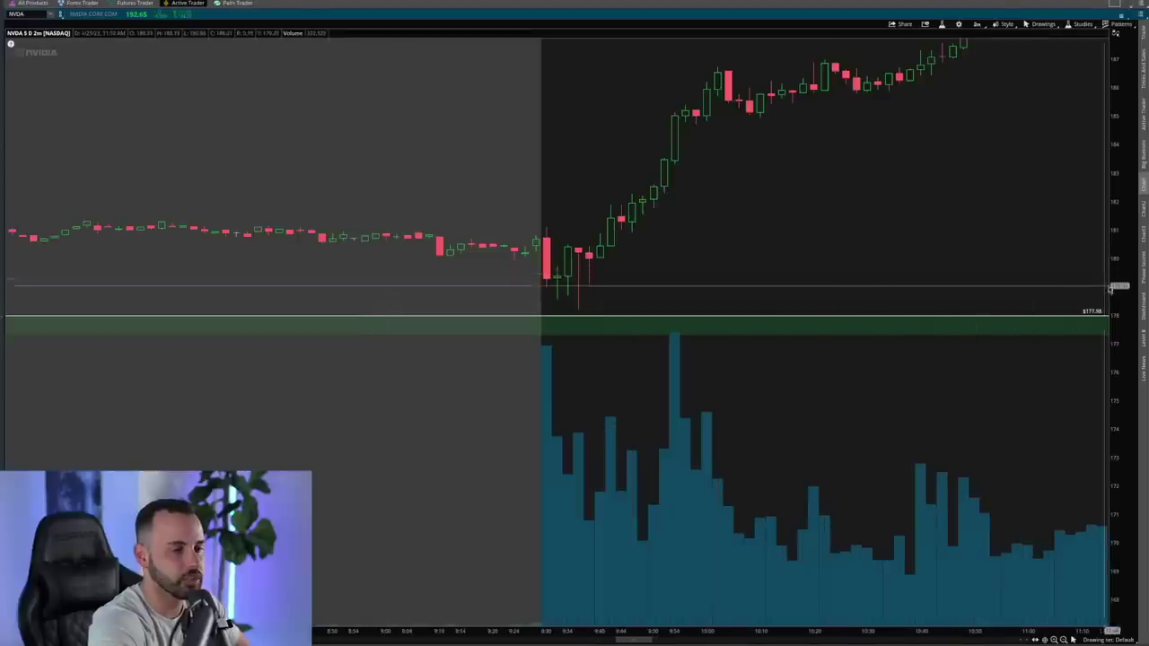
middle_click(885, 247)
left_click(891, 253)
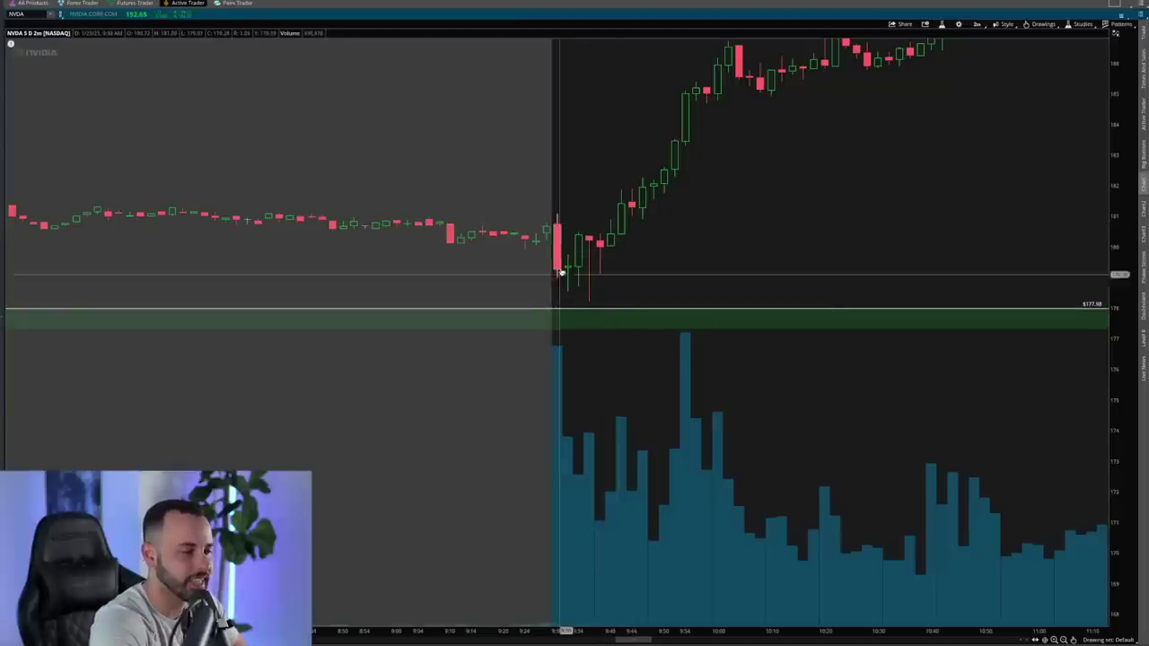
middle_click(628, 282)
left_click(634, 287)
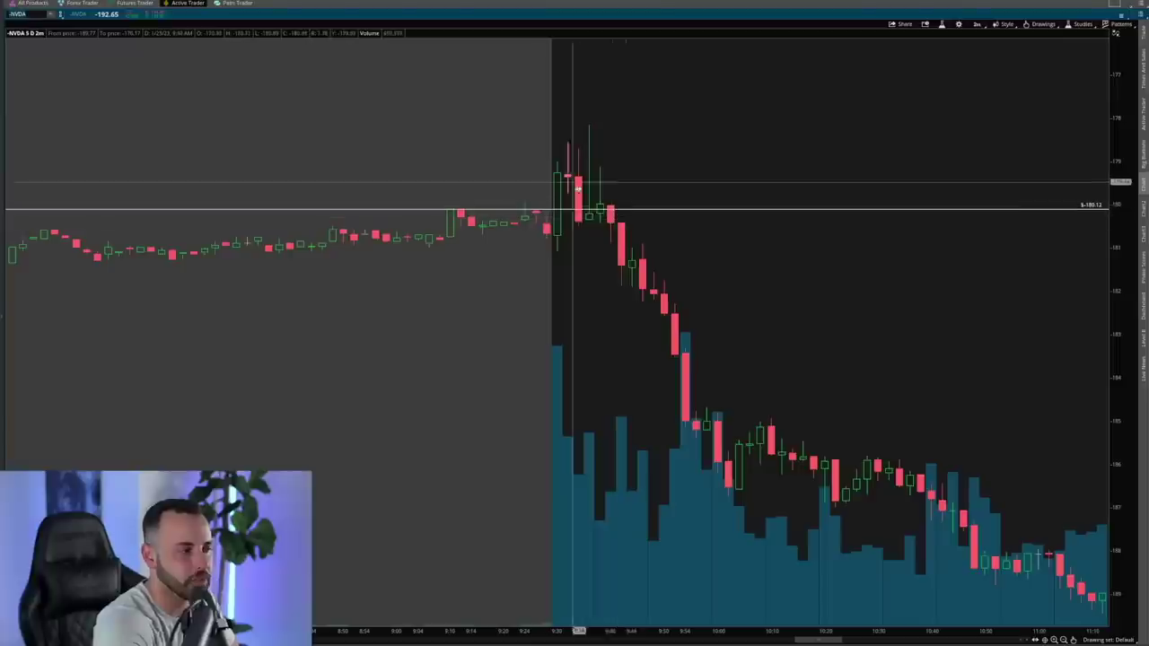
Switch the chart from the inverted symbol back to NVDA
mouse_move(628, 212)
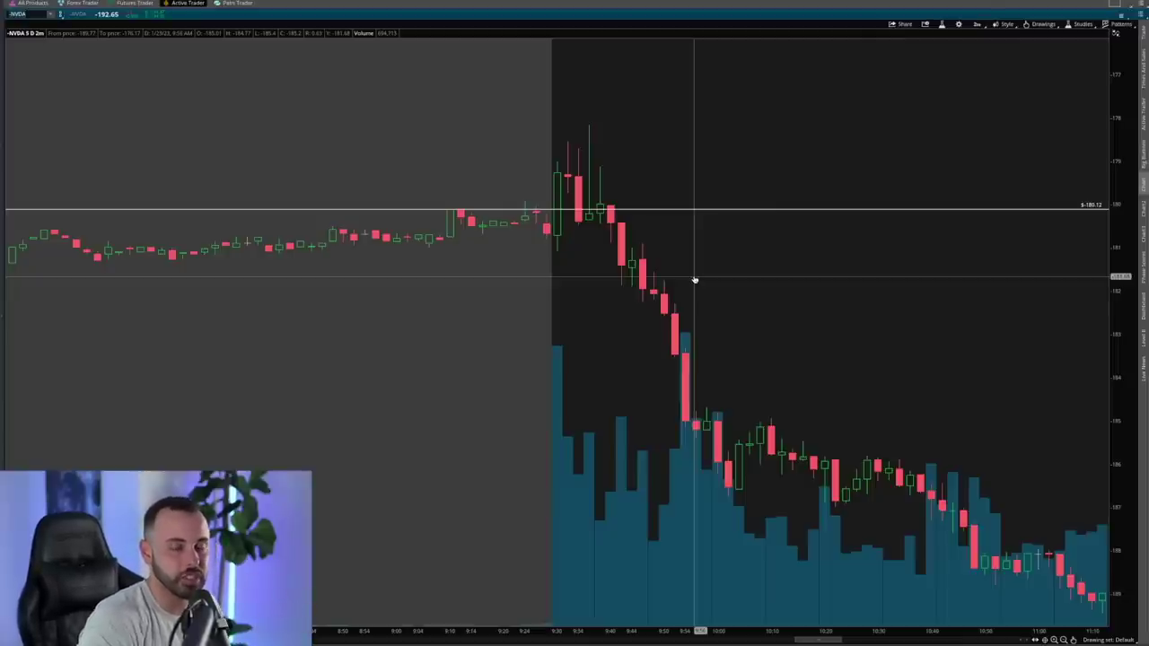
left_click(31, 13)
type("NVDA")
key("Return")
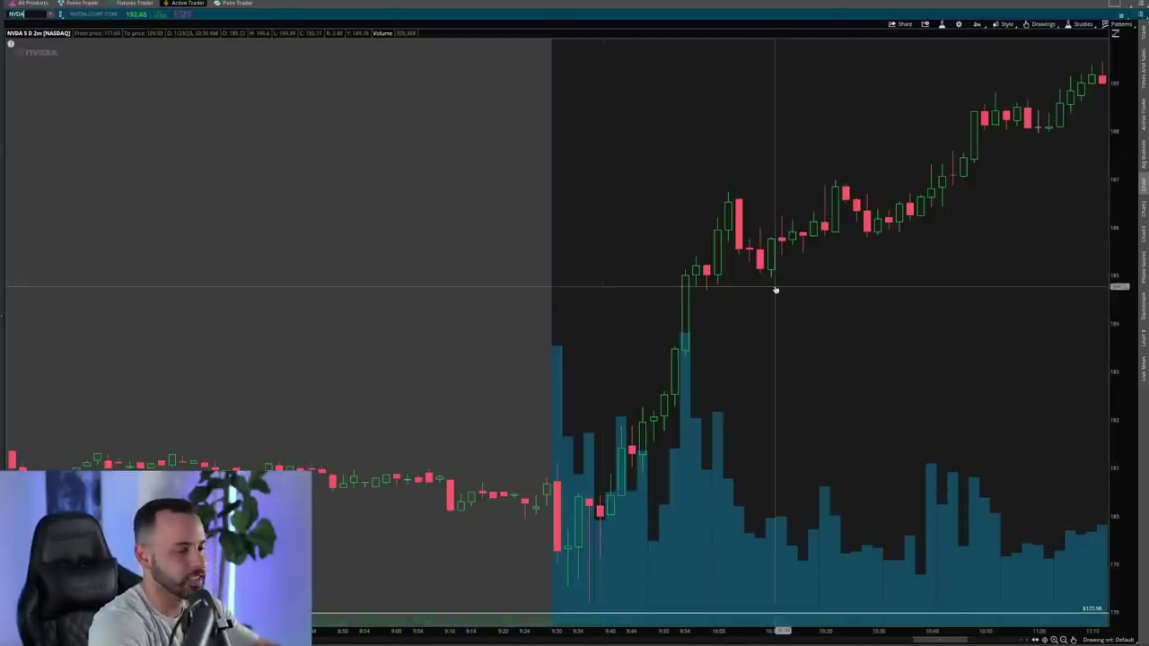
left_click_drag(825, 284, 834, 167)
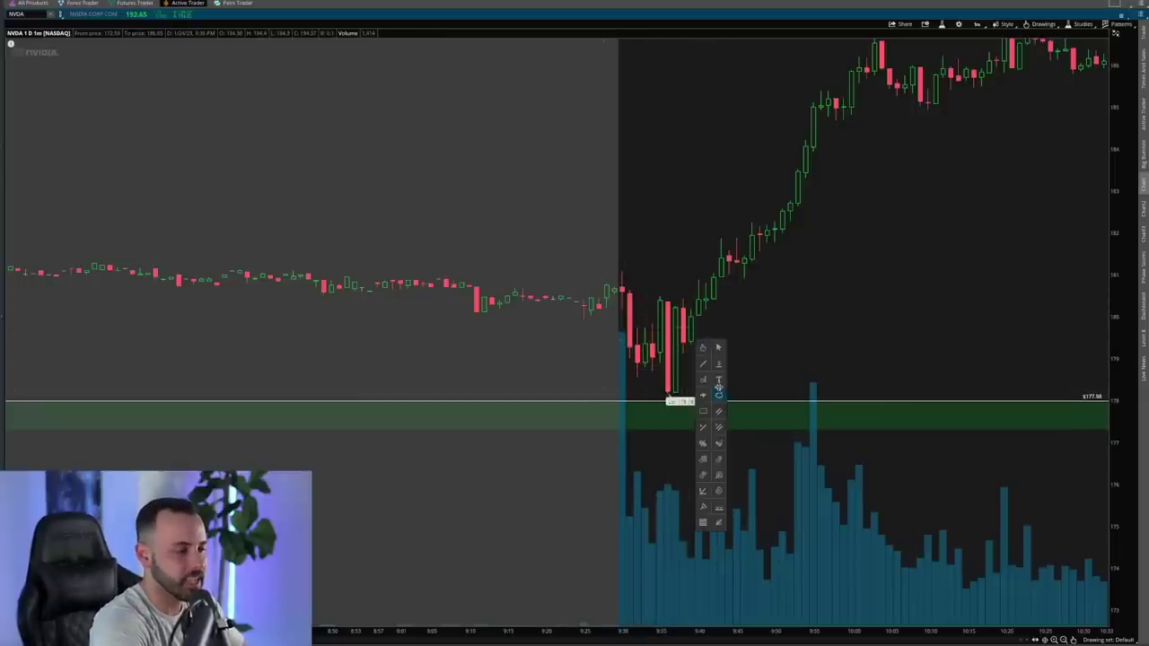
Circle the first candles after the 9:30 open on the 1-minute chart with an ellipse reaching the $177.98 level
left_click(615, 290)
left_click(722, 403)
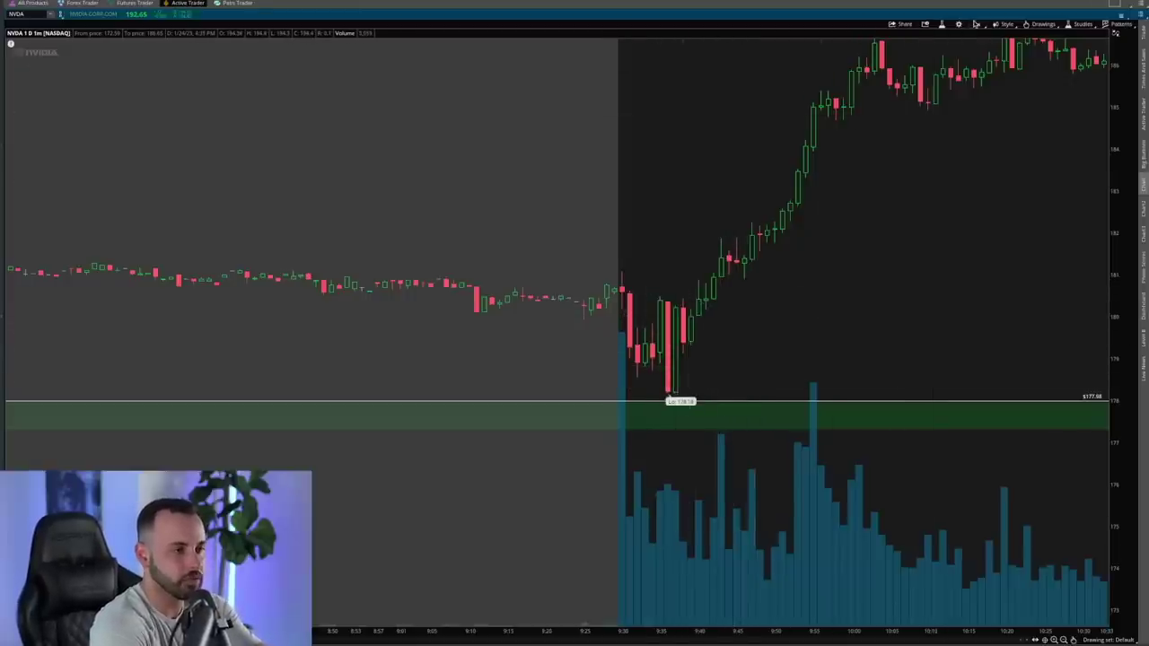
Change the one-day NVDA chart's candle interval to 2 minutes
left_click(977, 24)
left_click(972, 38)
left_click(1024, 203)
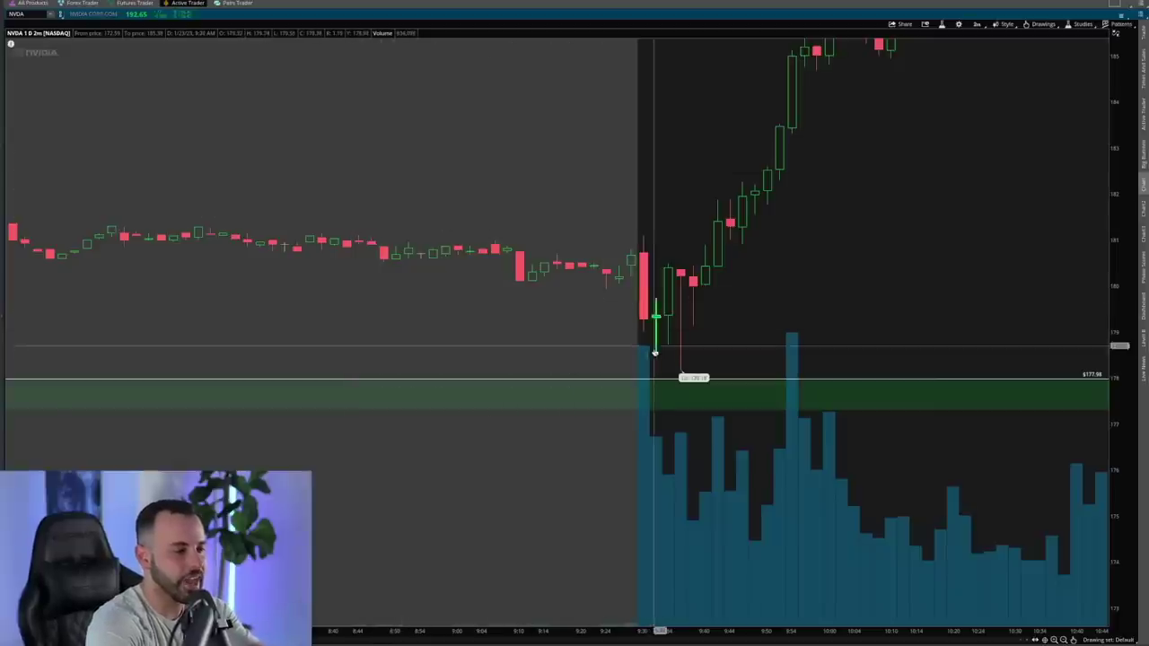
Circle the lower wicks of the opening 2-minute candles above the $177.98 zone with an ellipse, and delete it
middle_click(705, 309)
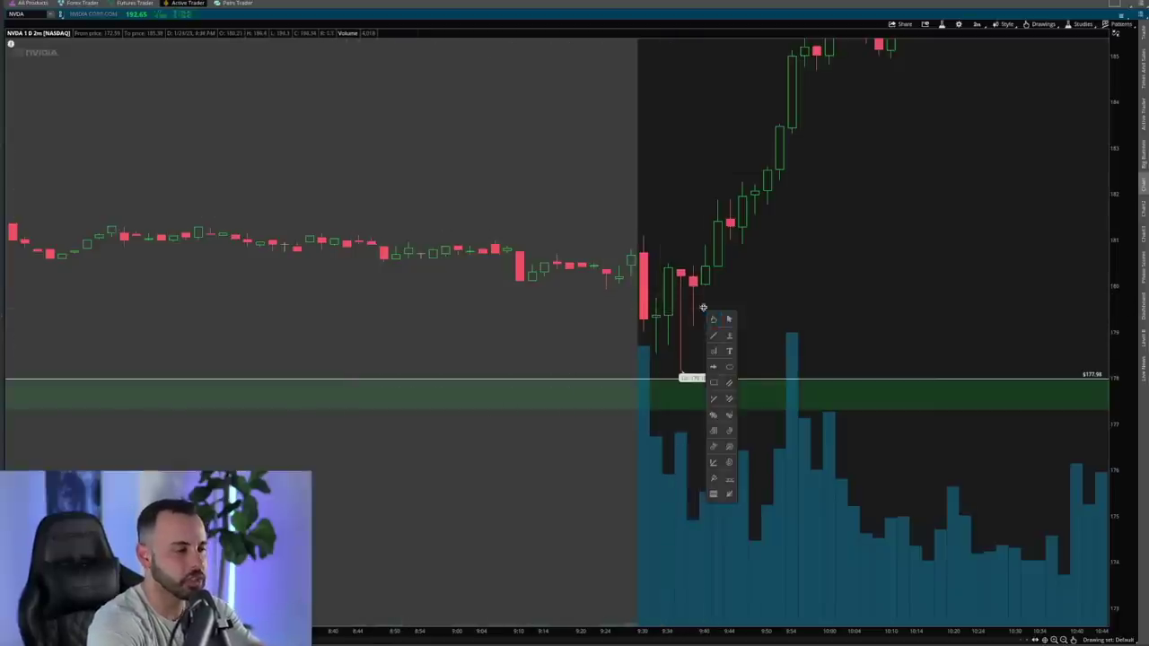
left_click(730, 367)
left_click_drag(628, 304, 723, 364)
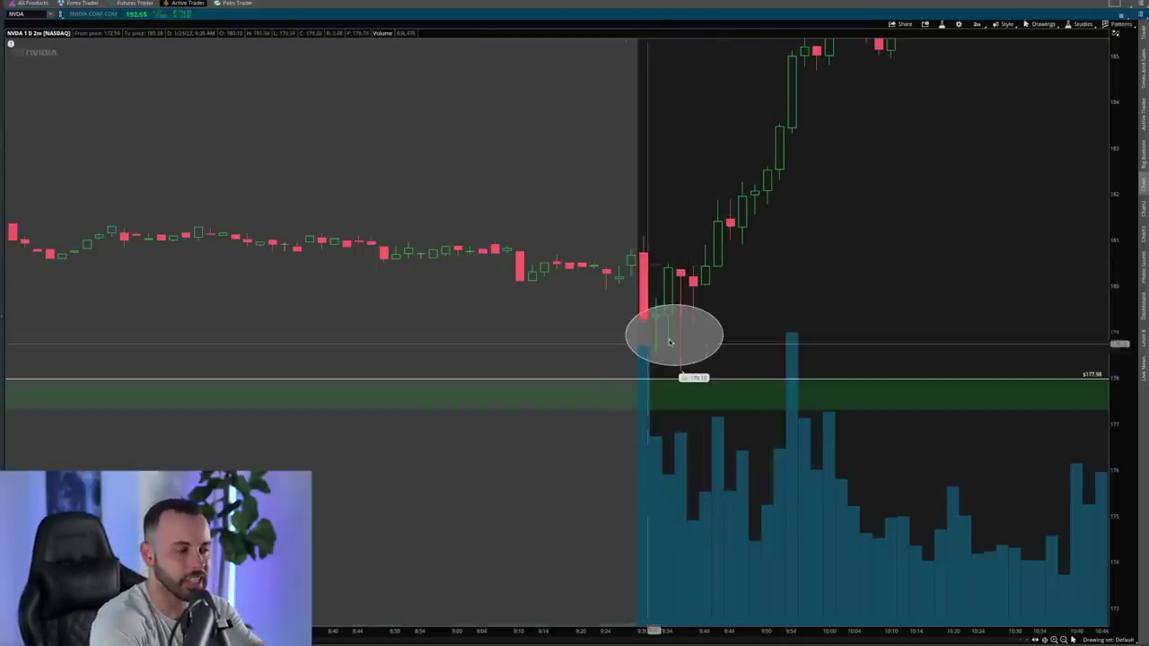
left_click(692, 318)
key("Delete")
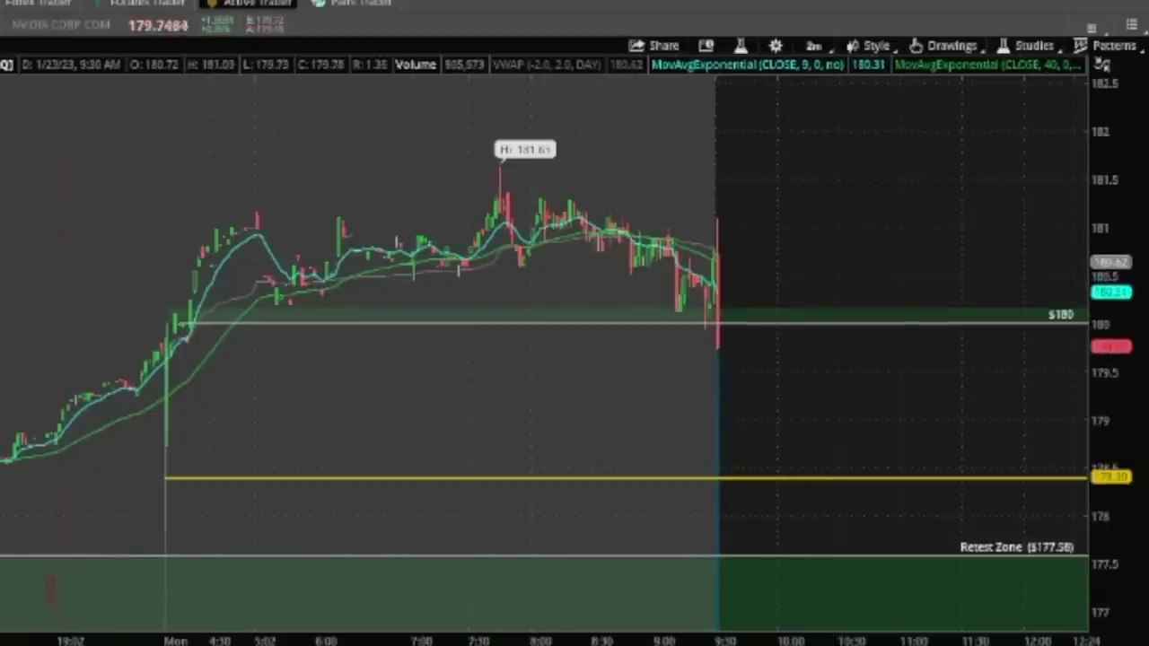
Examine the live 2-minute candles after the 9:30 open relative to the $180 level and the $177.58 retest zone
left_click(894, 224)
left_click_drag(409, 208, 122, 225)
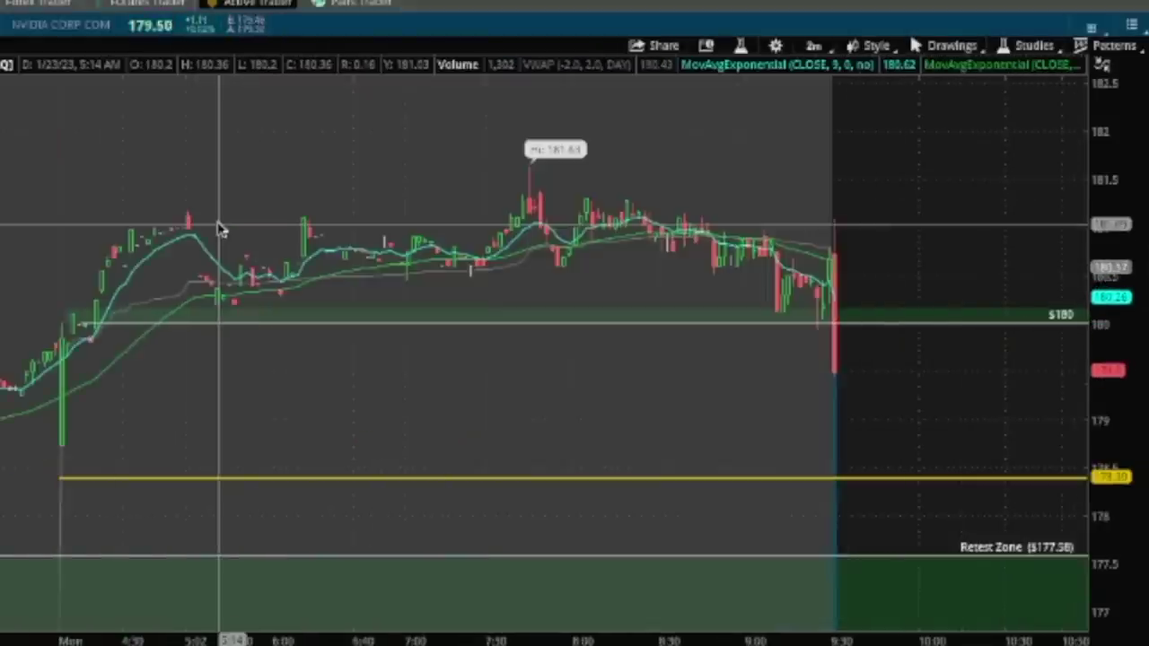
left_click_drag(1127, 151, 1058, 198)
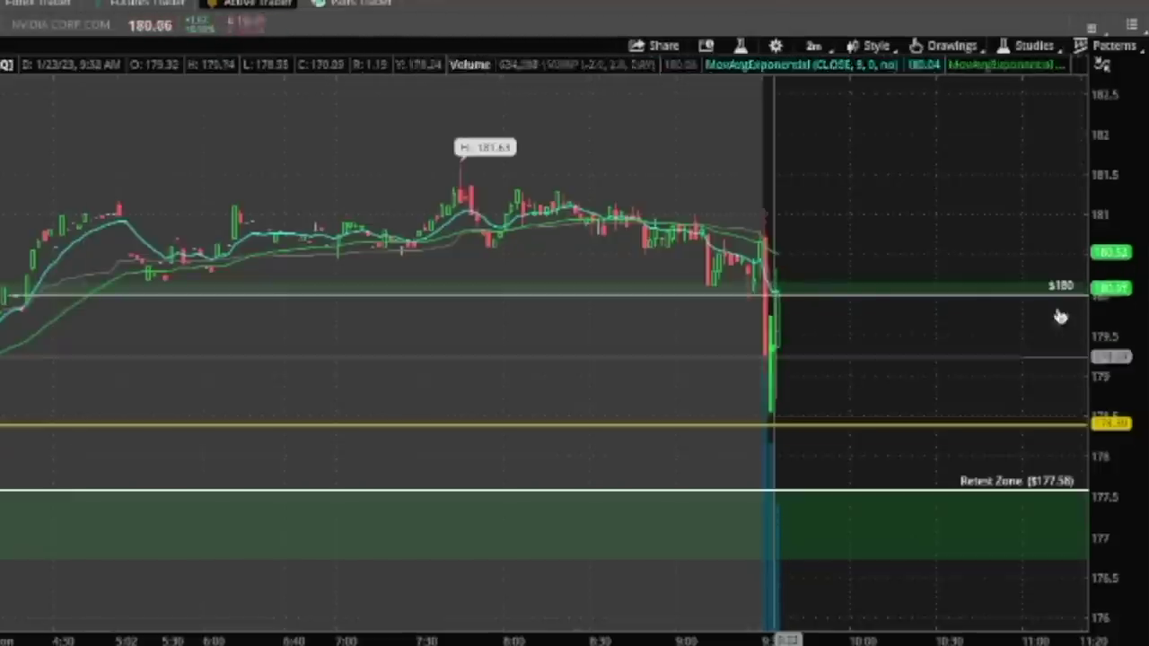
left_click_drag(1116, 282, 1116, 318)
left_click_drag(998, 242, 436, 238)
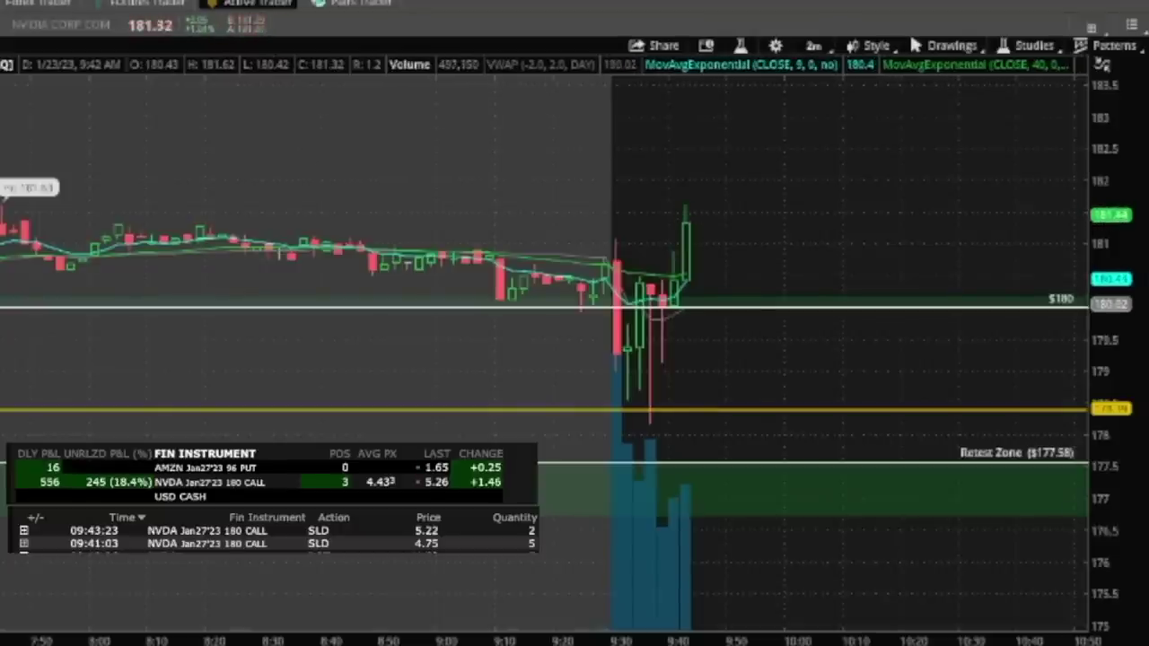
left_click_drag(1116, 302, 1116, 346)
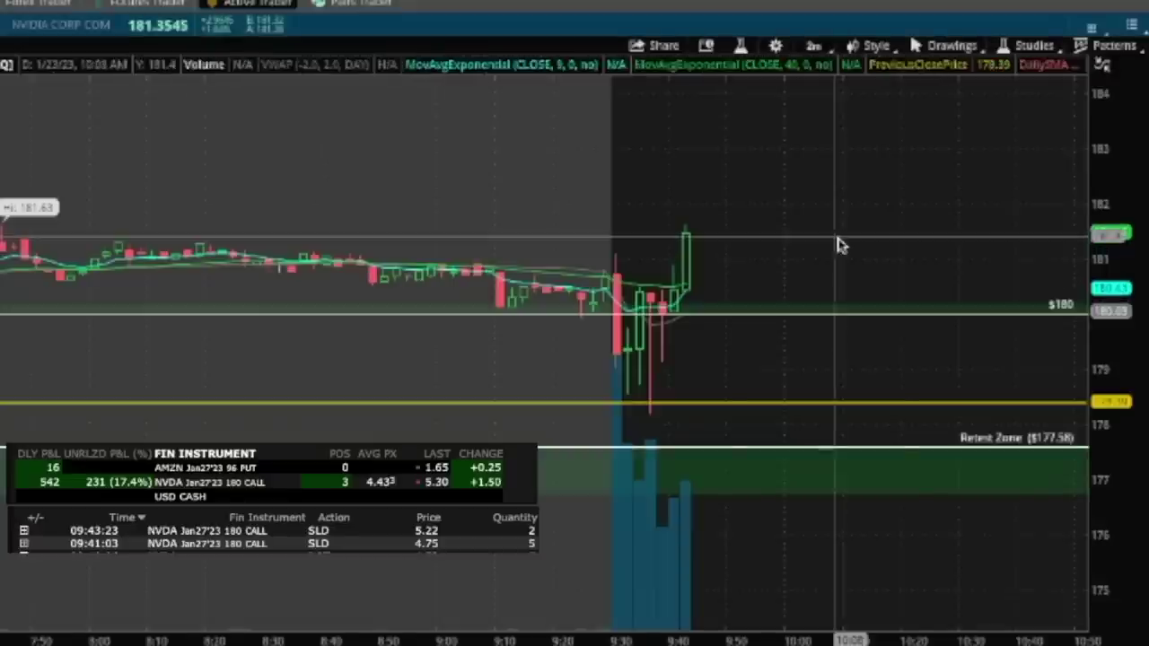
middle_click(834, 239)
left_click(854, 254)
left_click_drag(865, 247, 872, 307)
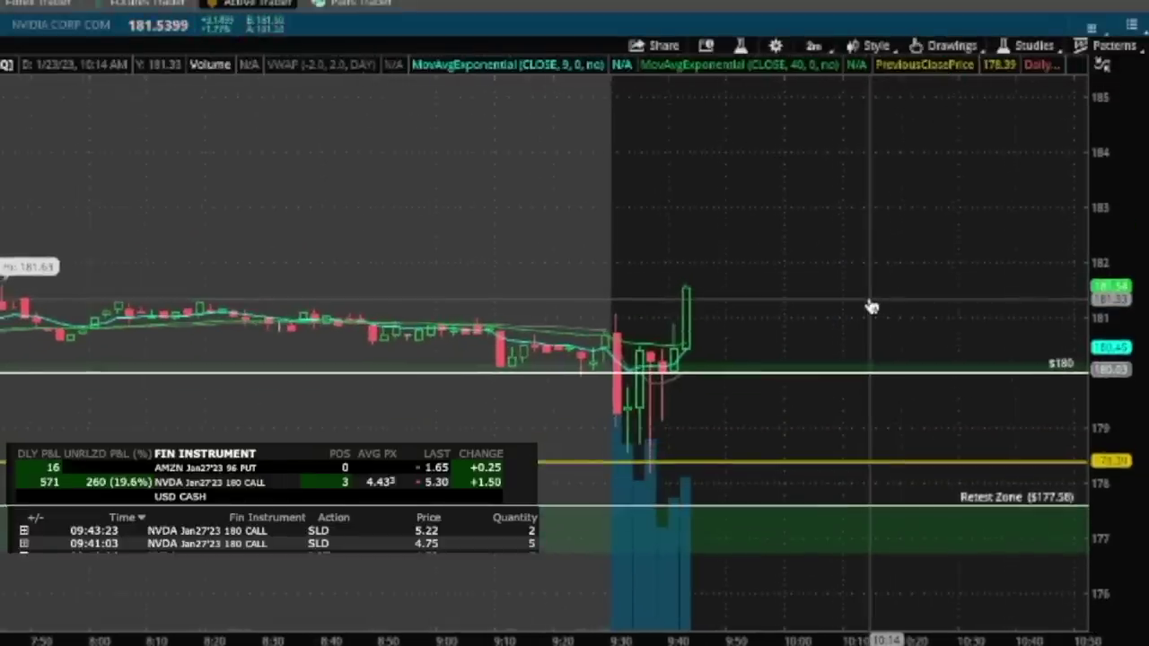